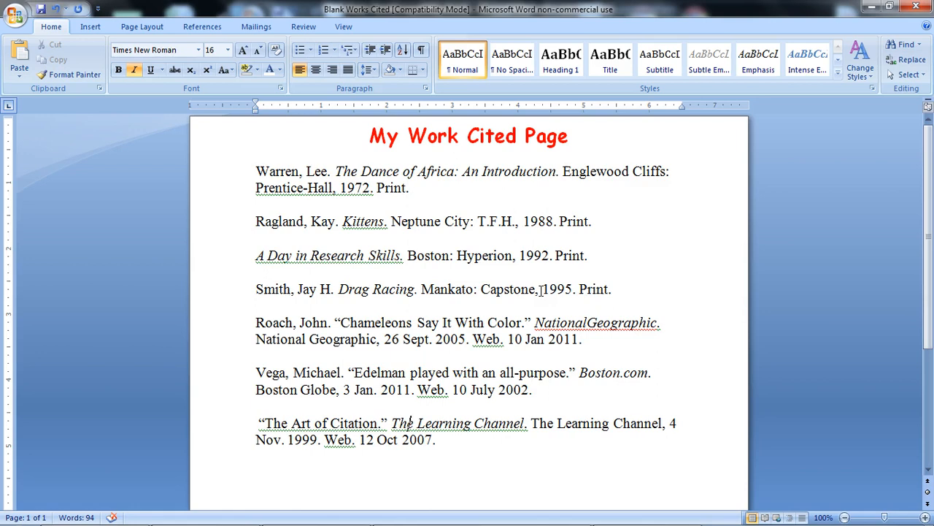
Set the font of the whole document to Times New Roman at size 12.
{"action": "left_click", "coordinate": [433, 221]}
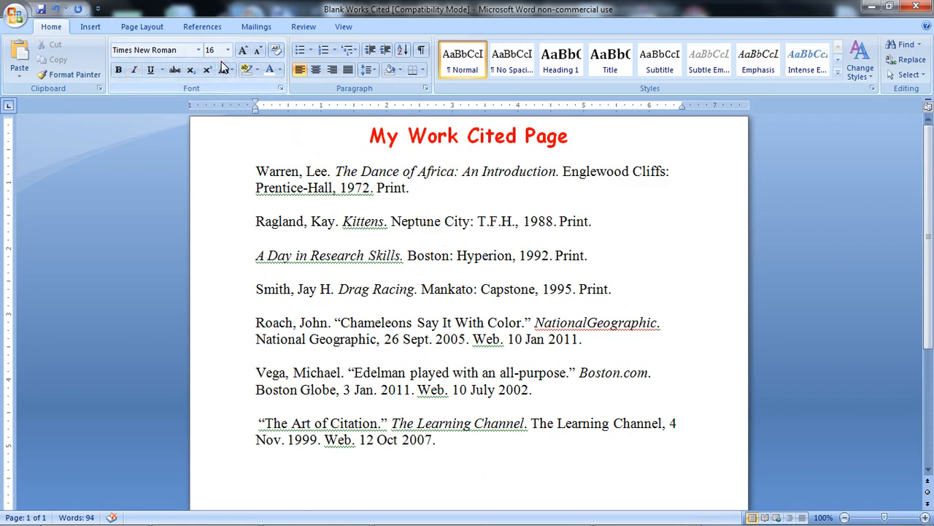
{"action": "key", "text": "ctrl+a"}
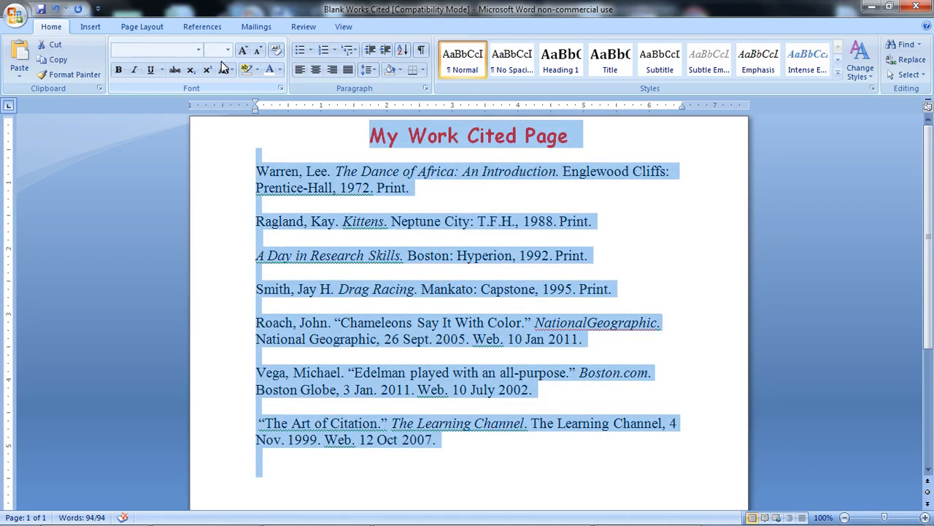
{"action": "left_click", "coordinate": [227, 50]}
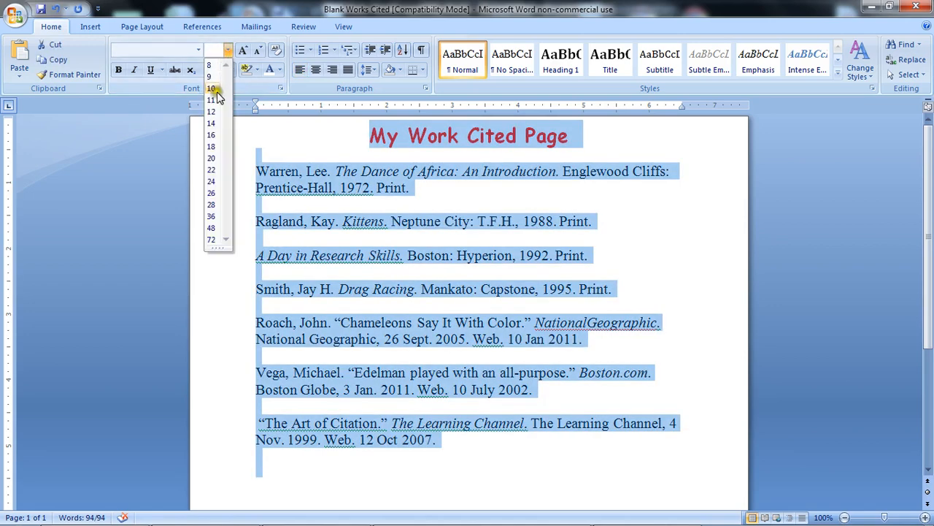
{"action": "left_click", "coordinate": [213, 111]}
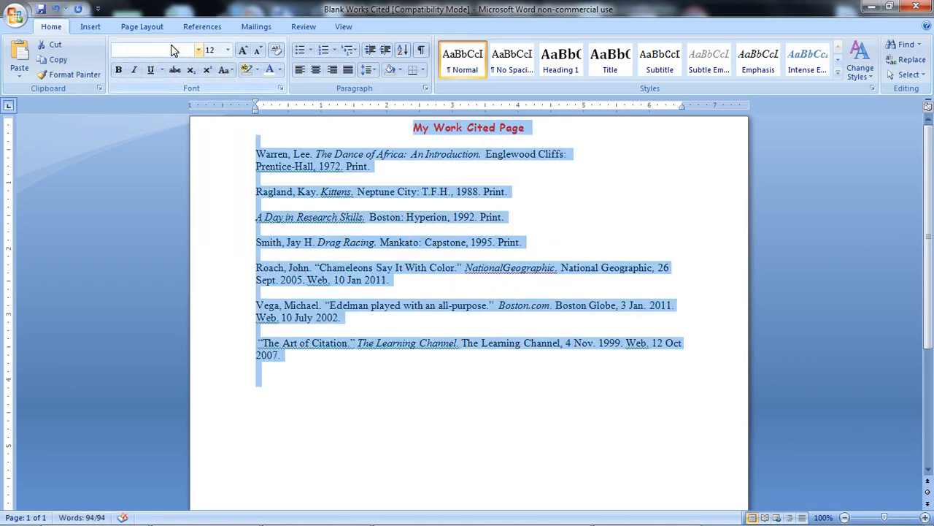
{"action": "left_click", "coordinate": [172, 50]}
{"action": "key", "text": "Return"}
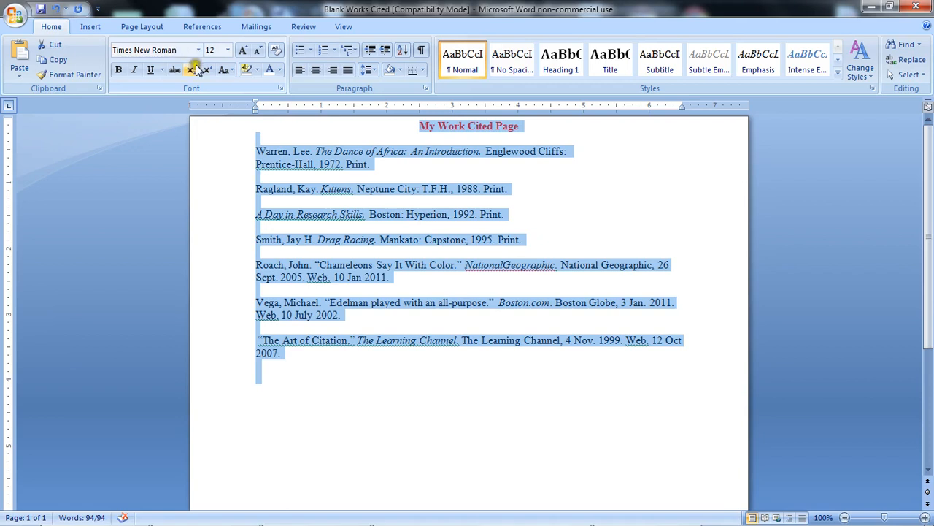
{"action": "double_click", "coordinate": [390, 152]}
{"action": "left_click", "coordinate": [471, 151]}
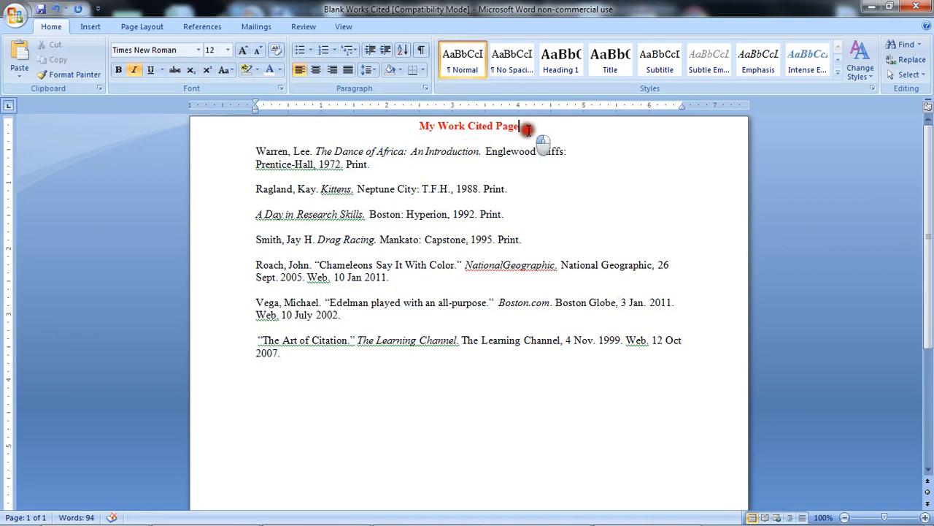
Remove the bold from the "My Work Cited Page" title and change its font color to black.
{"action": "left_click_drag", "start_coordinate": [526, 129], "coordinate": [428, 130]}
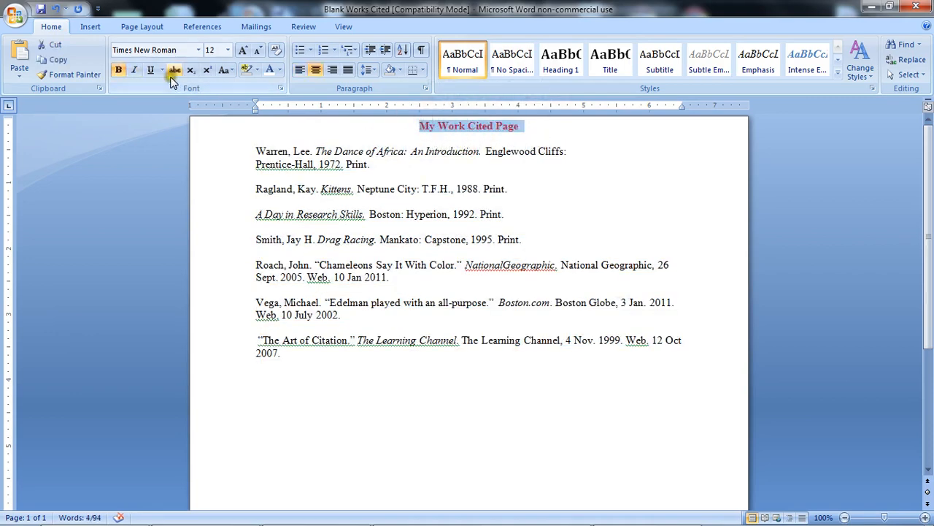
{"action": "left_click", "coordinate": [118, 70]}
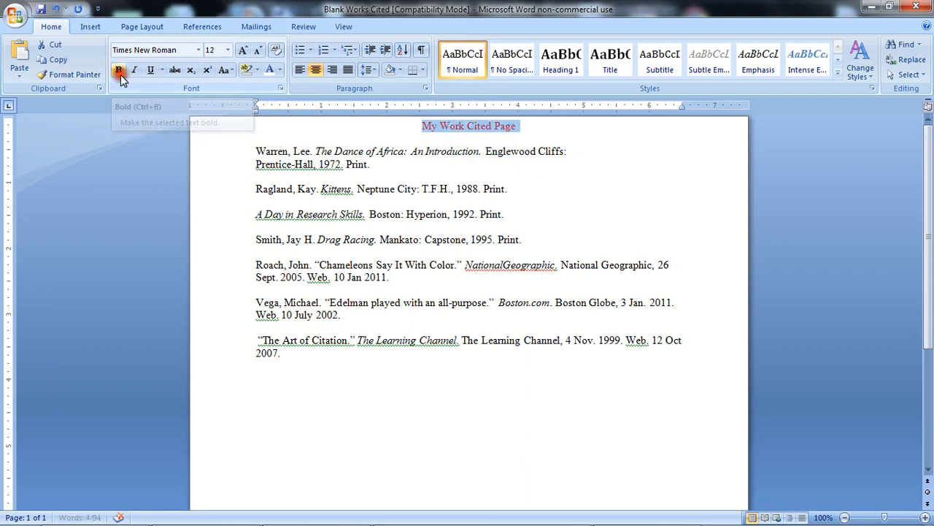
{"action": "left_click", "coordinate": [257, 70]}
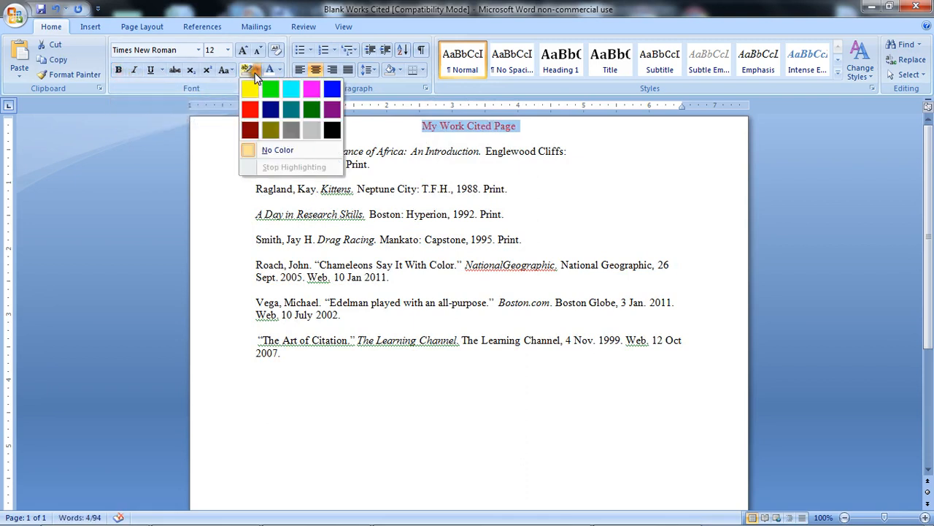
{"action": "left_click", "coordinate": [331, 130]}
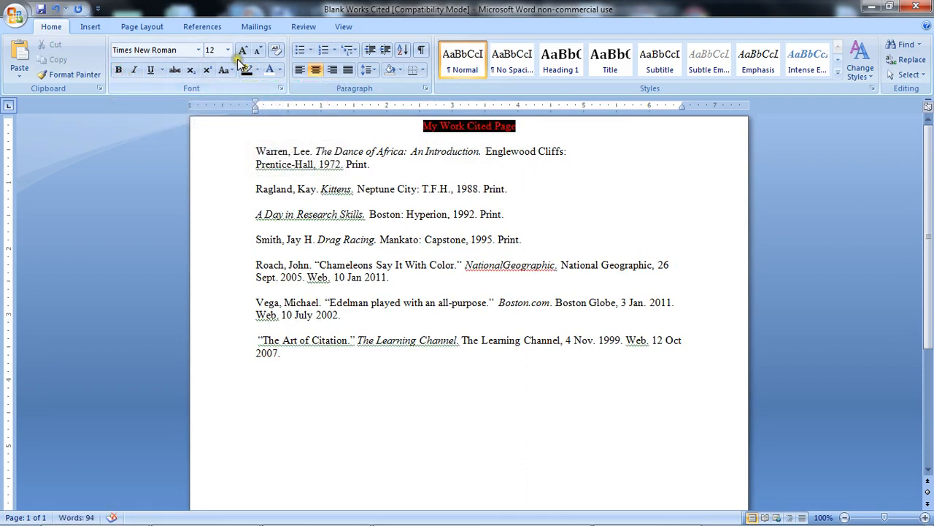
{"action": "left_click", "coordinate": [280, 70]}
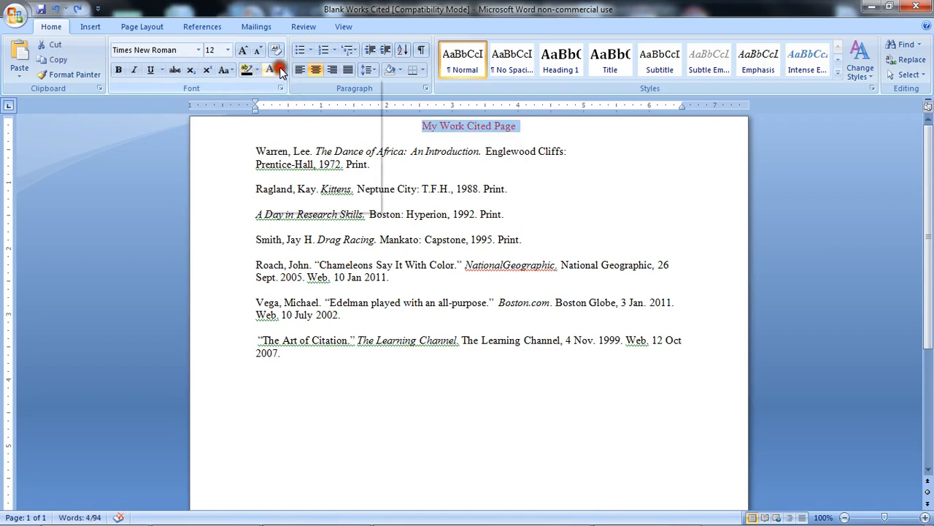
{"action": "left_click", "coordinate": [274, 90]}
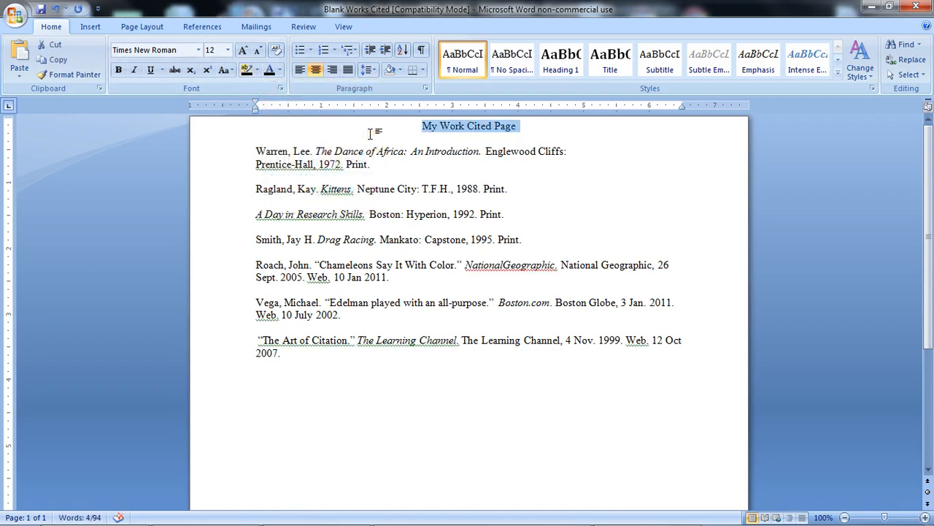
Replace the title text with "Works Cited".
{"action": "left_click", "coordinate": [371, 133]}
{"action": "type", "text": "ks Cited"}
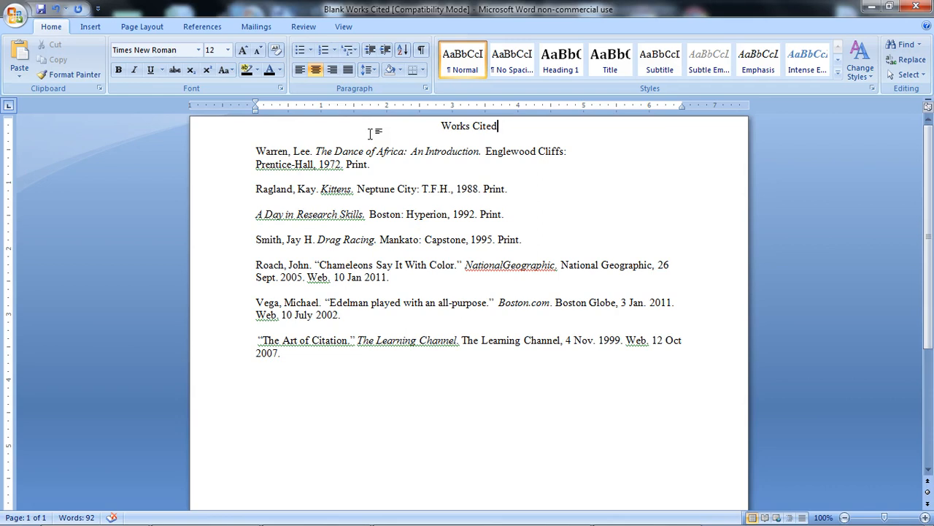
Apply Double line spacing to the entire document, including the title and all citations.
{"action": "key", "text": "ctrl+a"}
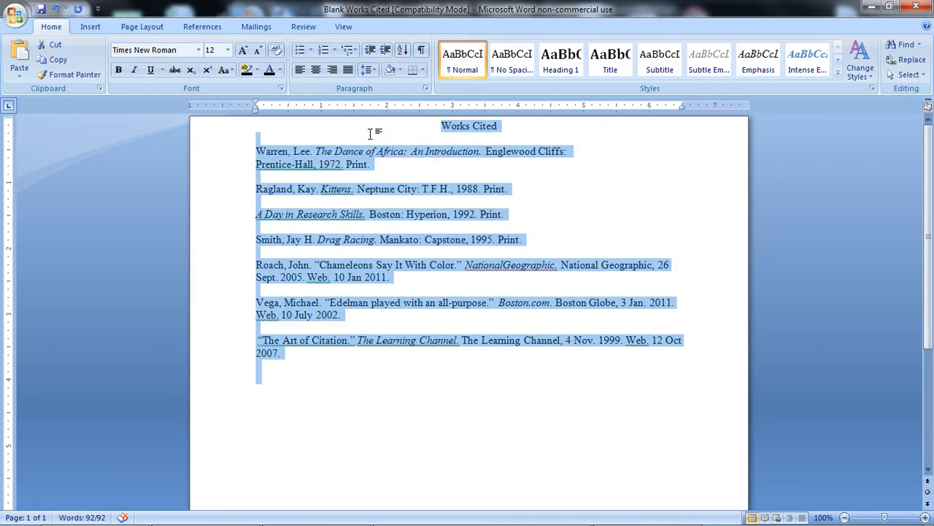
{"action": "key", "text": "ctrl+2"}
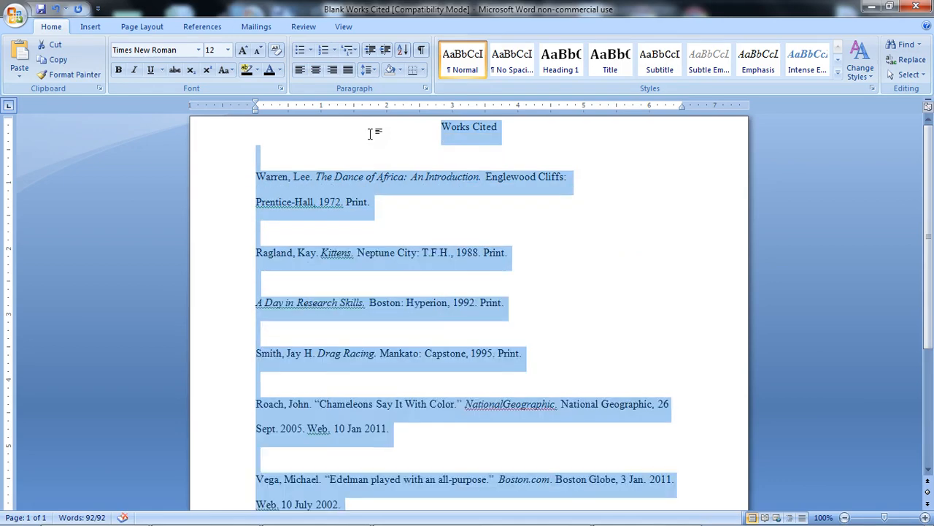
{"action": "key", "text": "ctrl+1"}
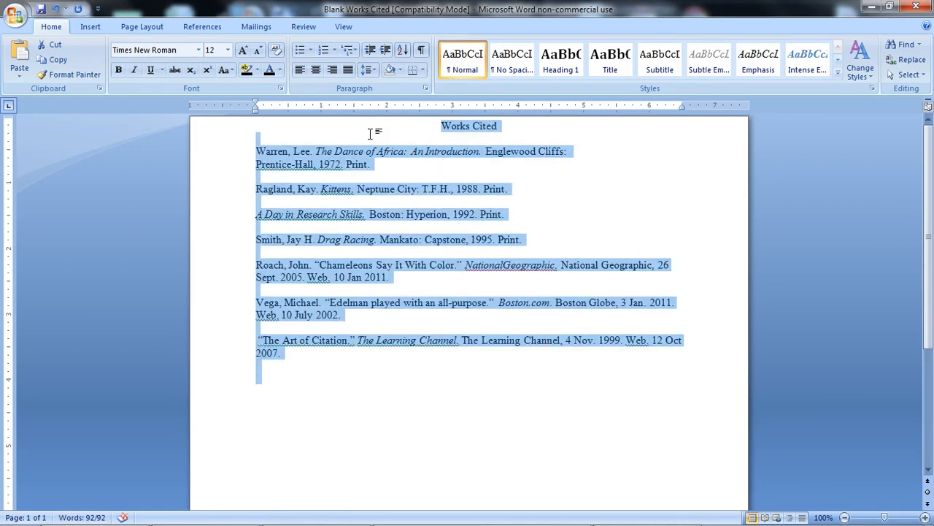
{"action": "key", "text": "ctrl+2"}
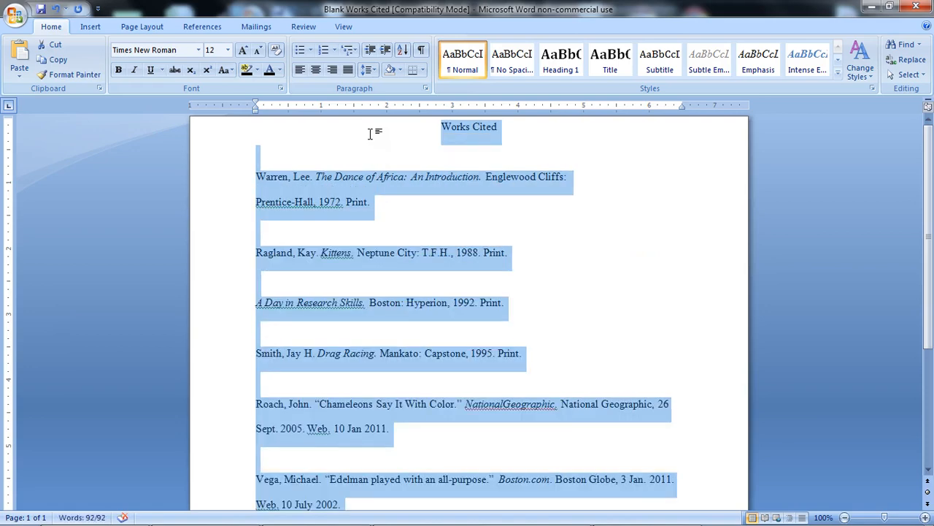
{"action": "right_click", "coordinate": [346, 176]}
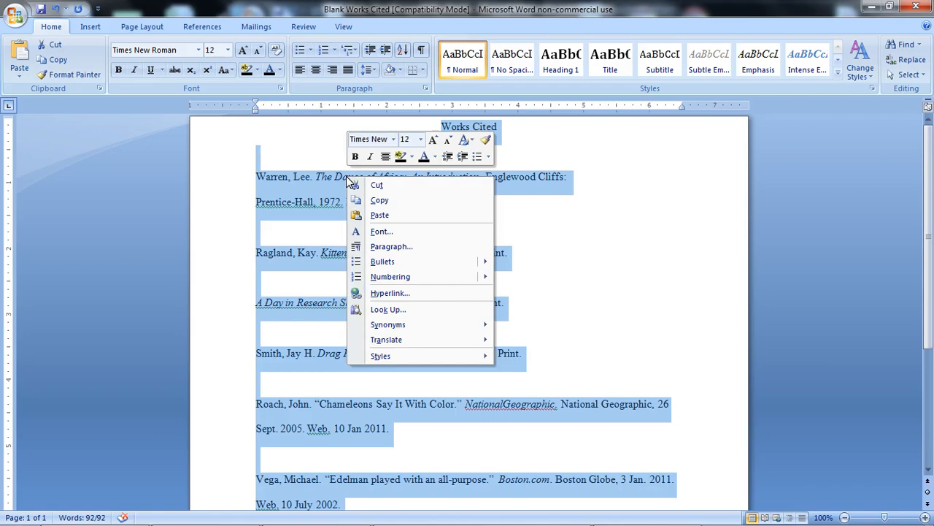
{"action": "left_click", "coordinate": [388, 247]}
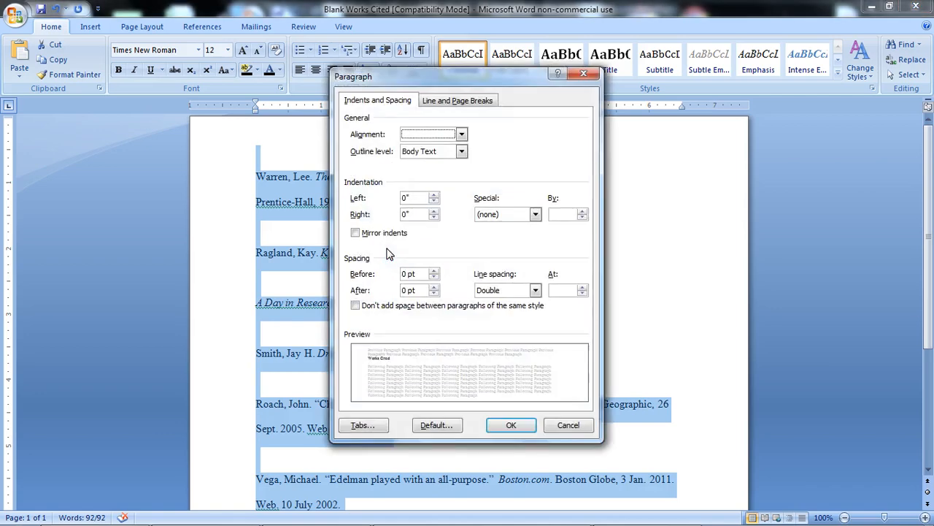
{"action": "left_click", "coordinate": [489, 292]}
{"action": "left_click", "coordinate": [489, 320]}
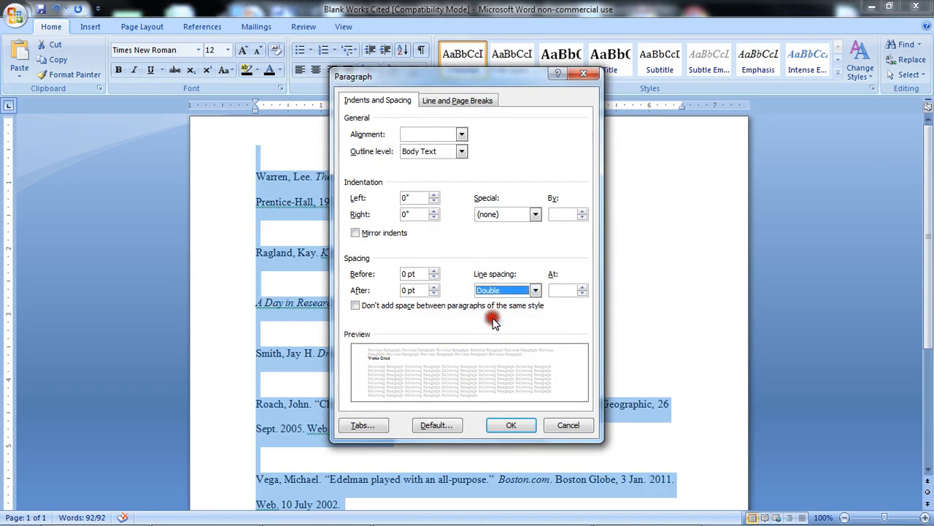
{"action": "left_click", "coordinate": [502, 424]}
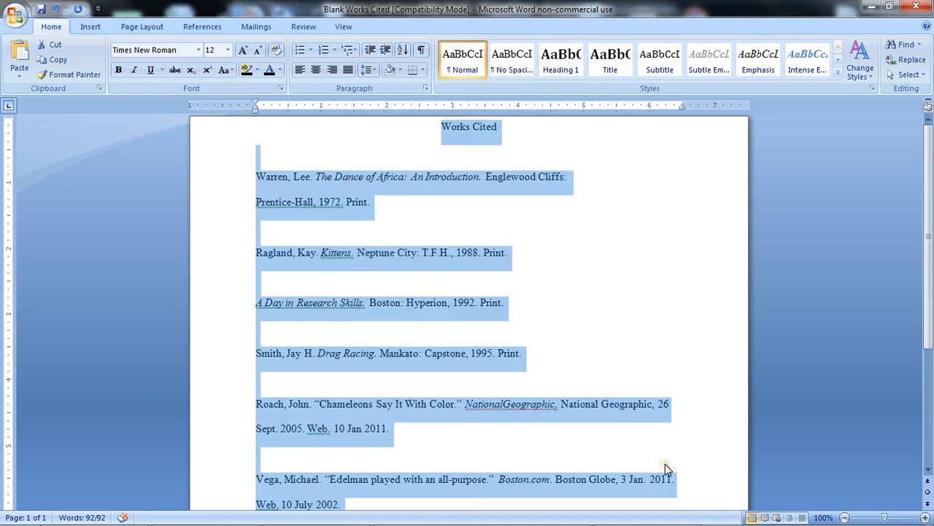
Delete the blank lines below the title and between all the citations.
{"action": "left_click", "coordinate": [298, 165]}
{"action": "key", "text": "Delete"}
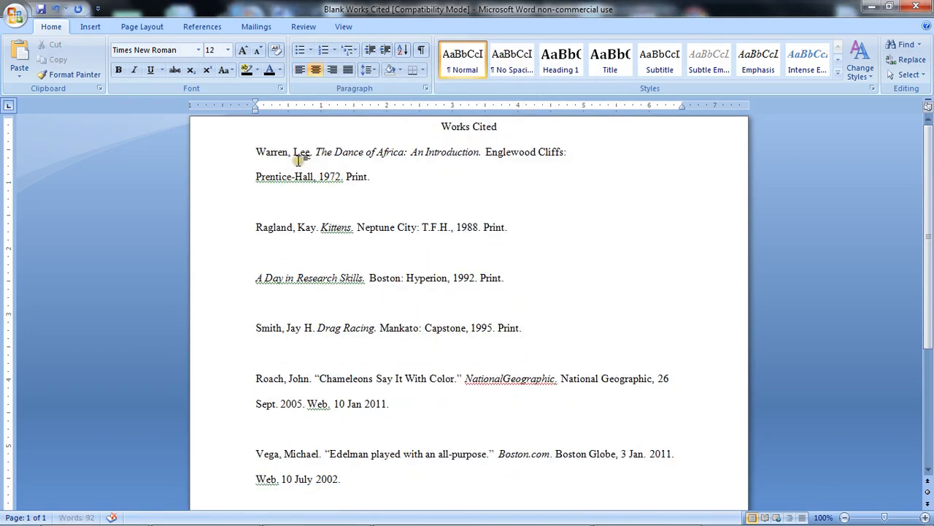
{"action": "left_click", "coordinate": [279, 206]}
{"action": "key", "text": "BackSpace"}
{"action": "left_click", "coordinate": [278, 225]}
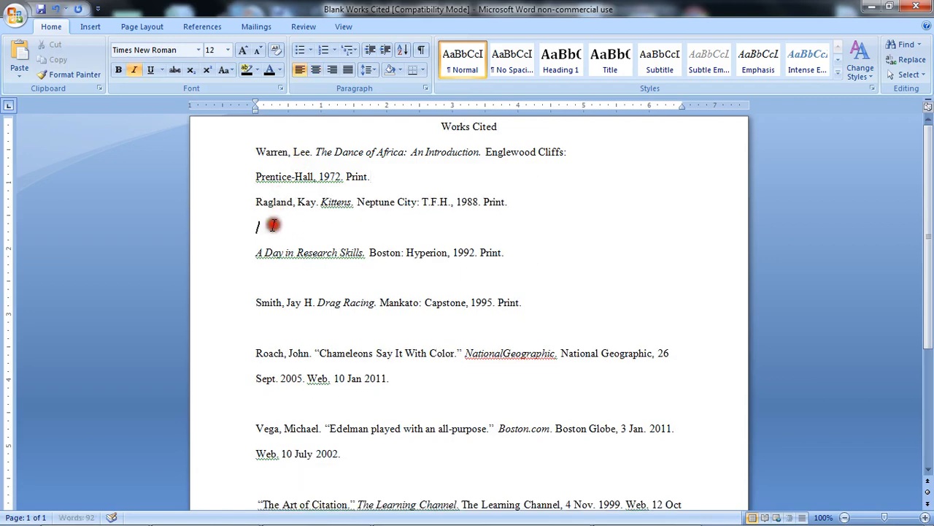
{"action": "key", "text": "BackSpace"}
{"action": "left_click", "coordinate": [276, 251]}
{"action": "key", "text": "BackSpace"}
{"action": "left_click", "coordinate": [267, 275]}
{"action": "key", "text": "BackSpace"}
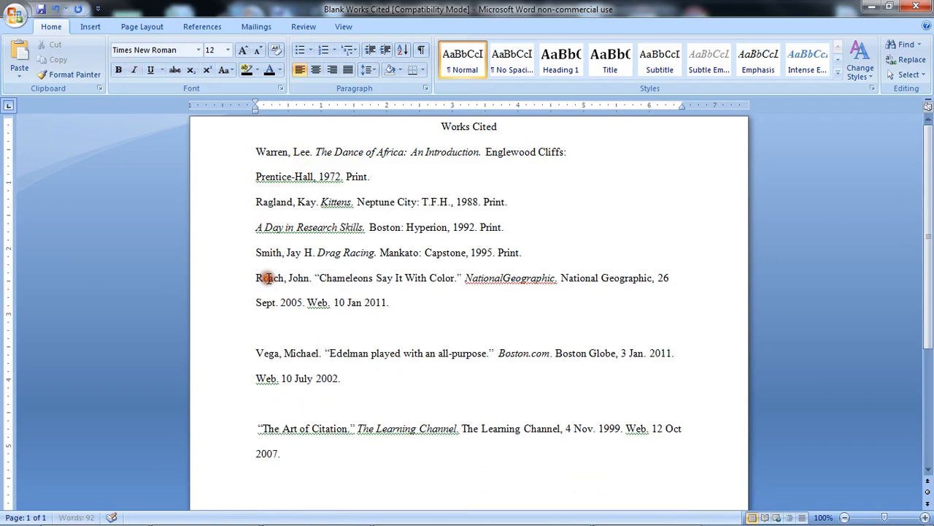
{"action": "left_click", "coordinate": [271, 326]}
{"action": "key", "text": "BackSpace"}
{"action": "left_click", "coordinate": [274, 376]}
{"action": "key", "text": "BackSpace"}
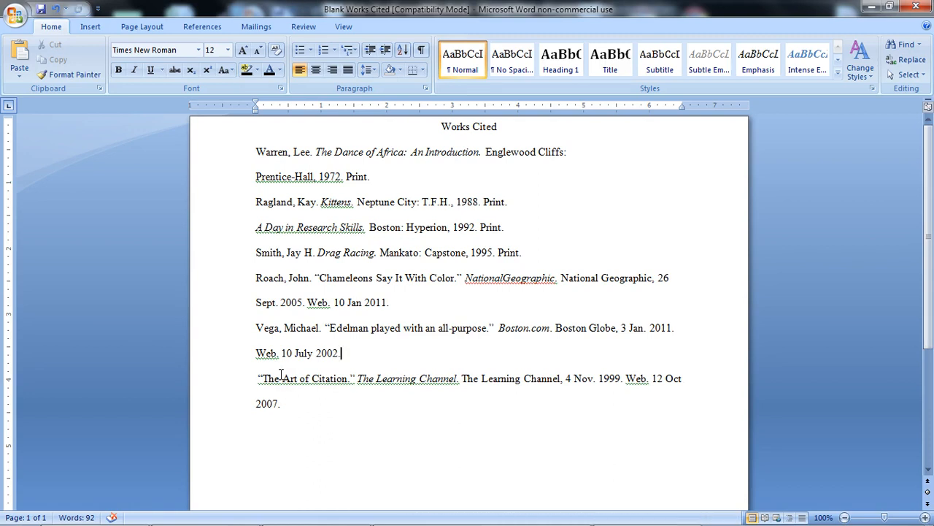
Apply a half-inch hanging indent to the entire document.
{"action": "key", "text": "ctrl+a"}
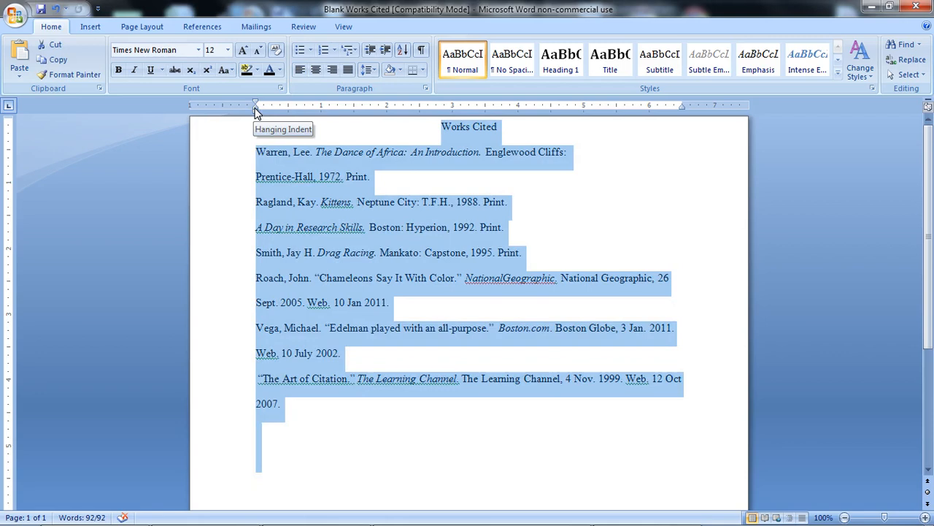
{"action": "left_click_drag", "start_coordinate": [255, 111], "coordinate": [287, 114]}
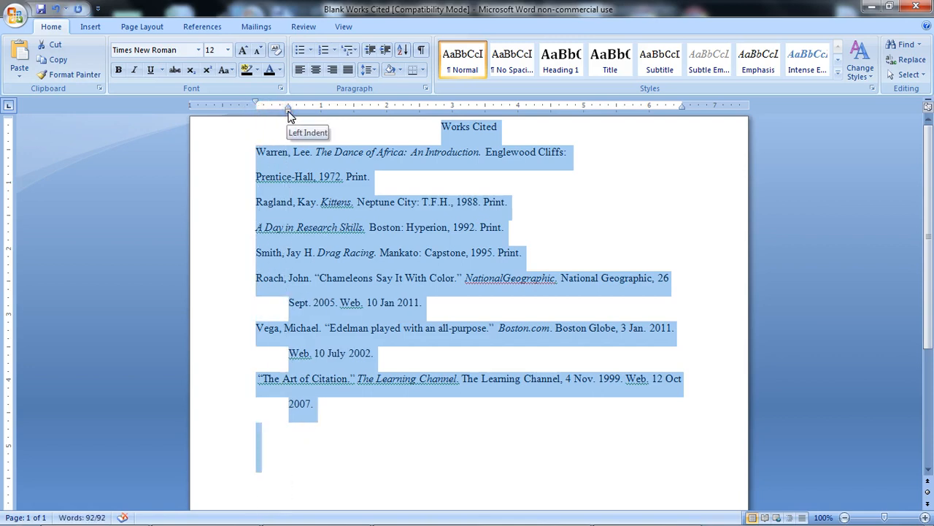
{"action": "left_click", "coordinate": [347, 227]}
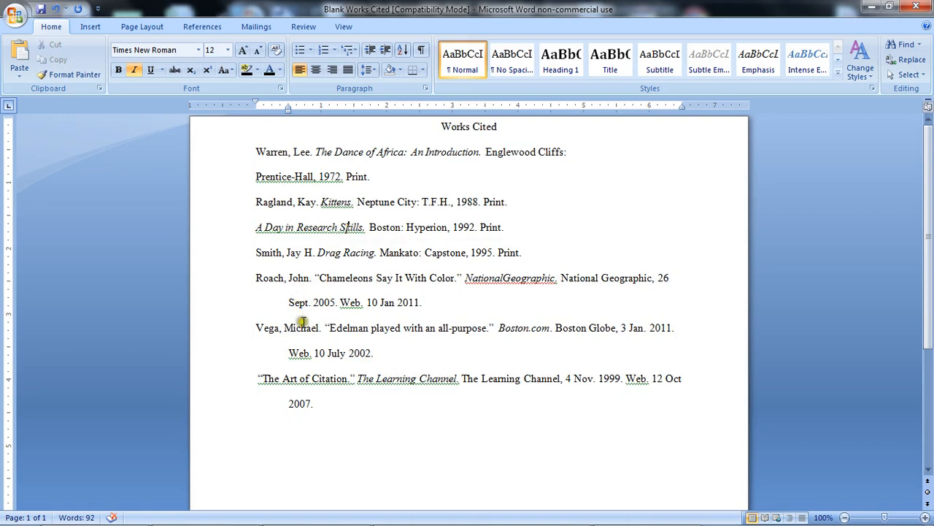
Move the "The Art of Citation" entry to the start of the citation list, directly below the title.
{"action": "double_click", "coordinate": [269, 381]}
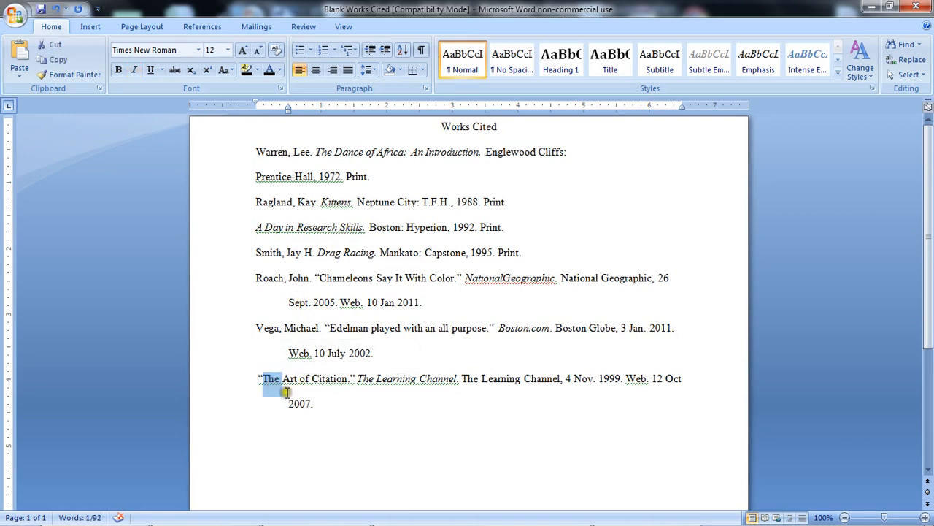
{"action": "left_click", "coordinate": [367, 426]}
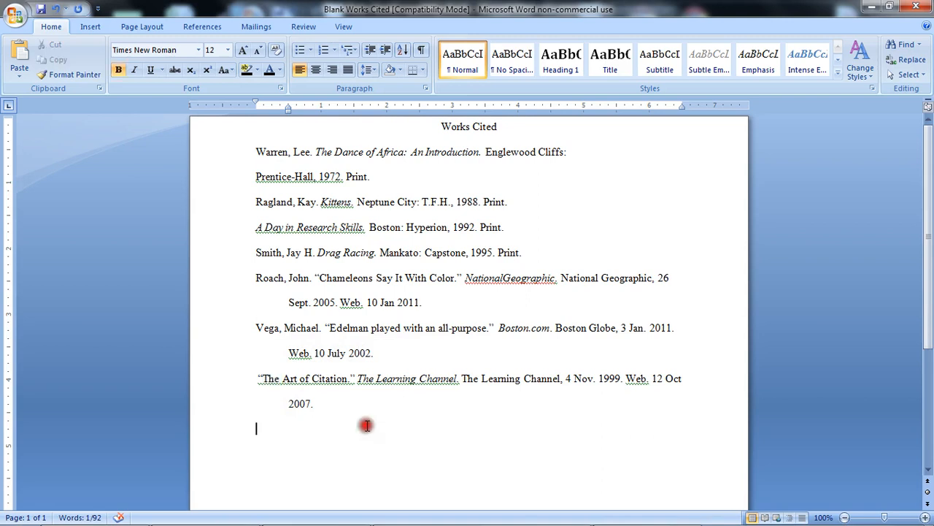
{"action": "double_click", "coordinate": [290, 380]}
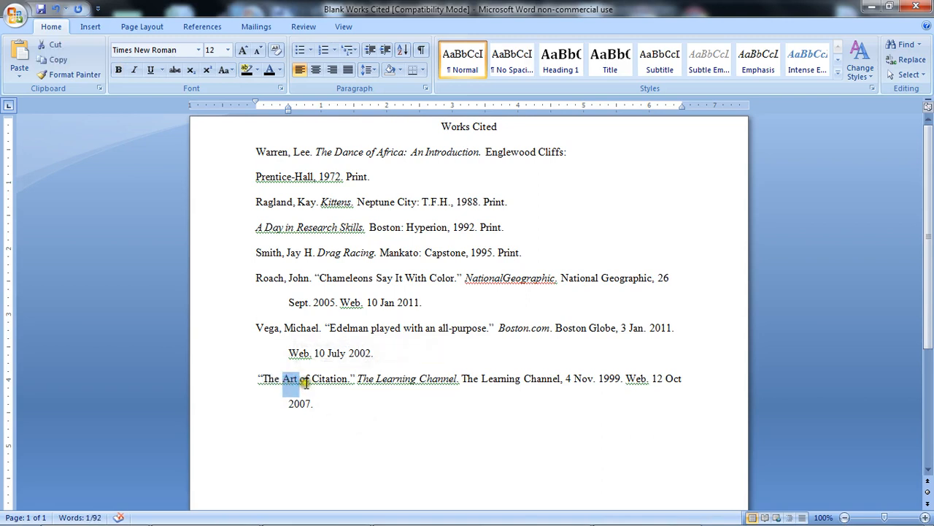
{"action": "left_click", "coordinate": [317, 400]}
{"action": "left_click_drag", "start_coordinate": [318, 401], "coordinate": [258, 158]}
{"action": "left_click", "coordinate": [313, 203]}
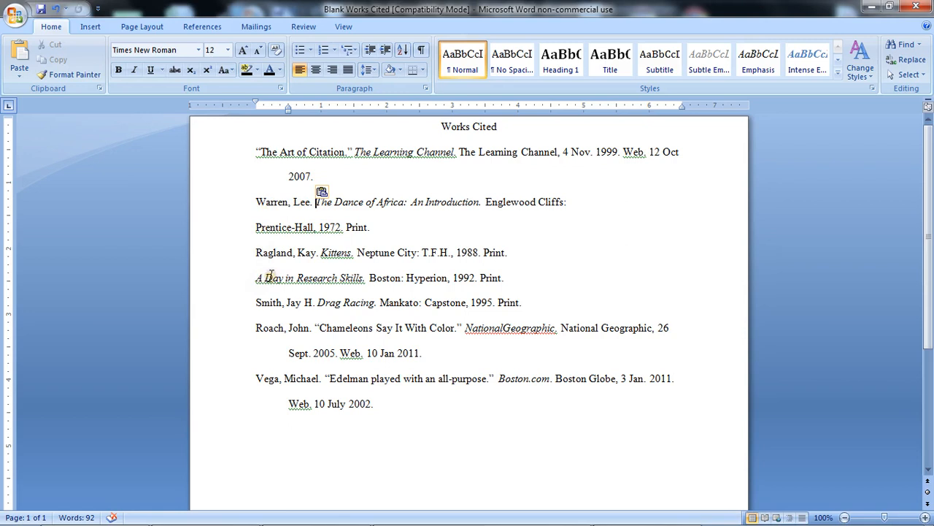
Move the "A Day in Research Skills" entry directly below the "The Art of Citation" entry.
{"action": "left_click_drag", "start_coordinate": [257, 277], "coordinate": [495, 289]}
{"action": "left_click_drag", "start_coordinate": [271, 277], "coordinate": [252, 202]}
{"action": "left_click", "coordinate": [305, 258]}
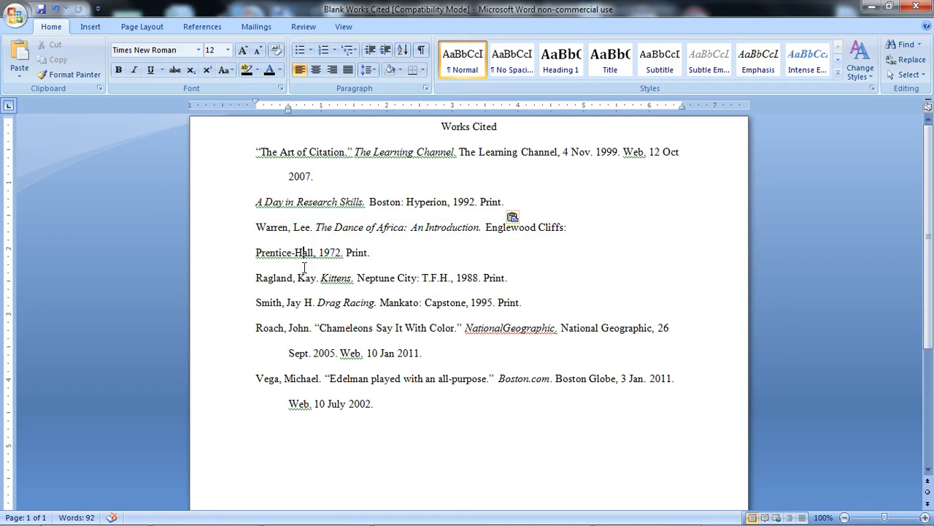
Move the "Kittens" entry above the "The Dance of Africa: An Introduction" entry.
{"action": "triple_click", "coordinate": [270, 279]}
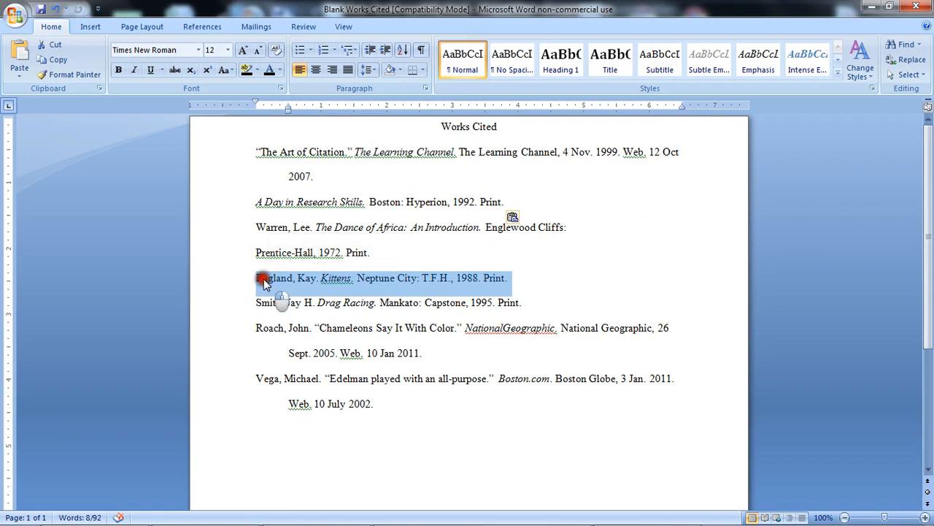
{"action": "left_click_drag", "start_coordinate": [265, 283], "coordinate": [255, 231]}
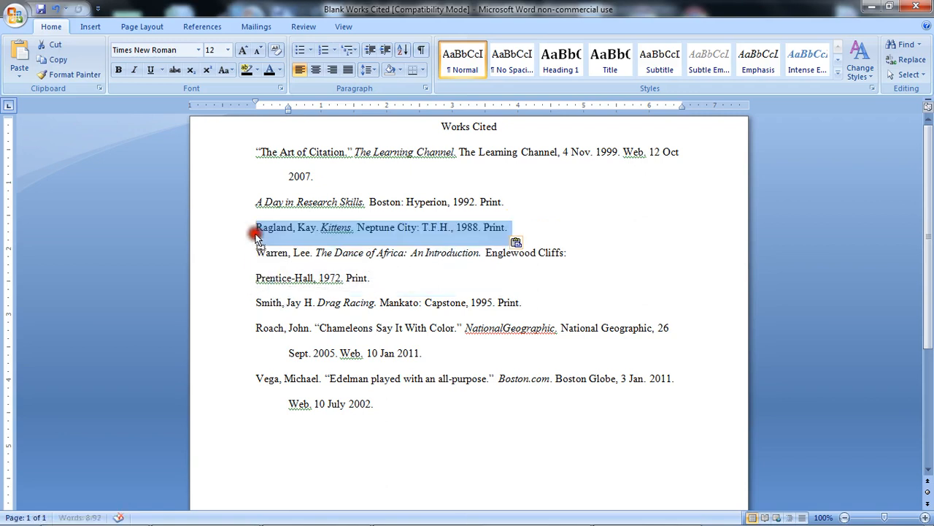
Move the "Chameleons Say It With Color" entry directly above the "The Dance of Africa: An Introduction" entry.
{"action": "left_click", "coordinate": [262, 330]}
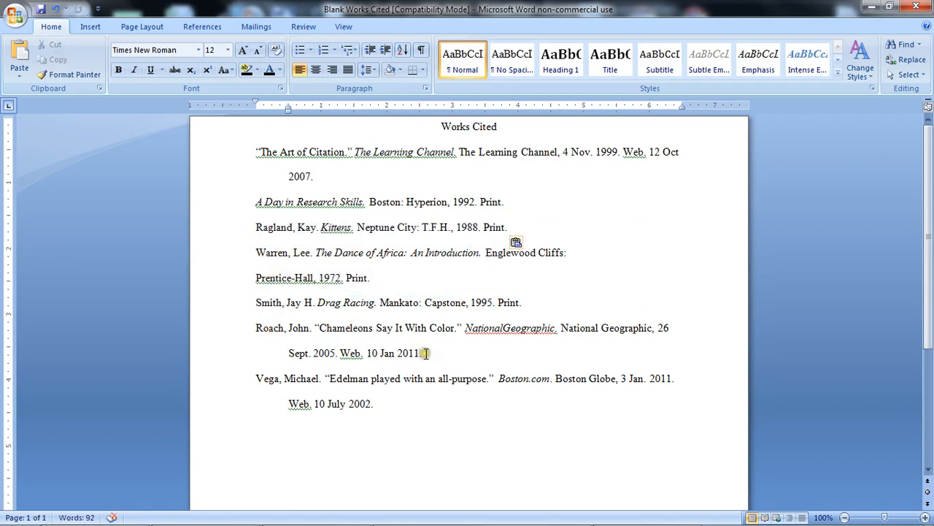
{"action": "left_click_drag", "start_coordinate": [425, 353], "coordinate": [259, 251]}
Remove the line break before "Prentice-Hall" so the "The Dance of Africa: An Introduction" entry forms a single paragraph.
{"action": "left_click", "coordinate": [338, 328]}
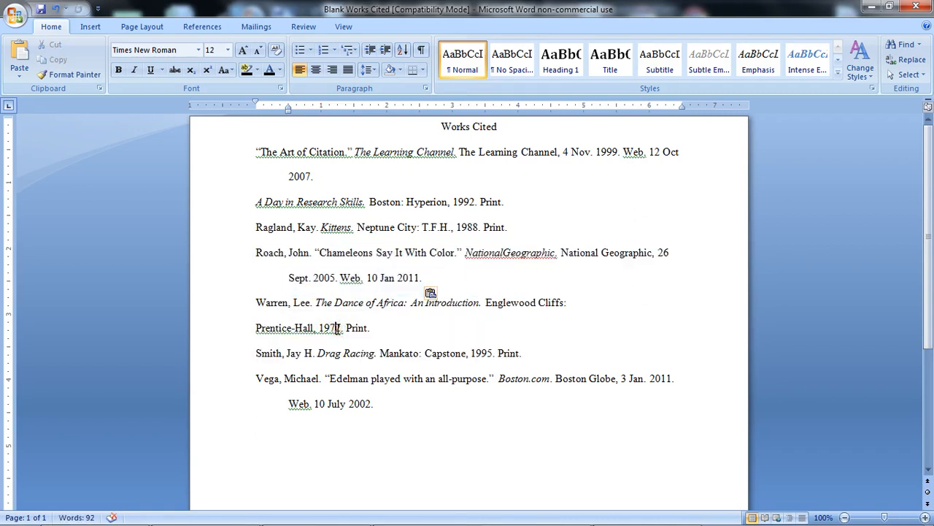
{"action": "left_click", "coordinate": [257, 330]}
{"action": "key", "text": "BackSpace"}
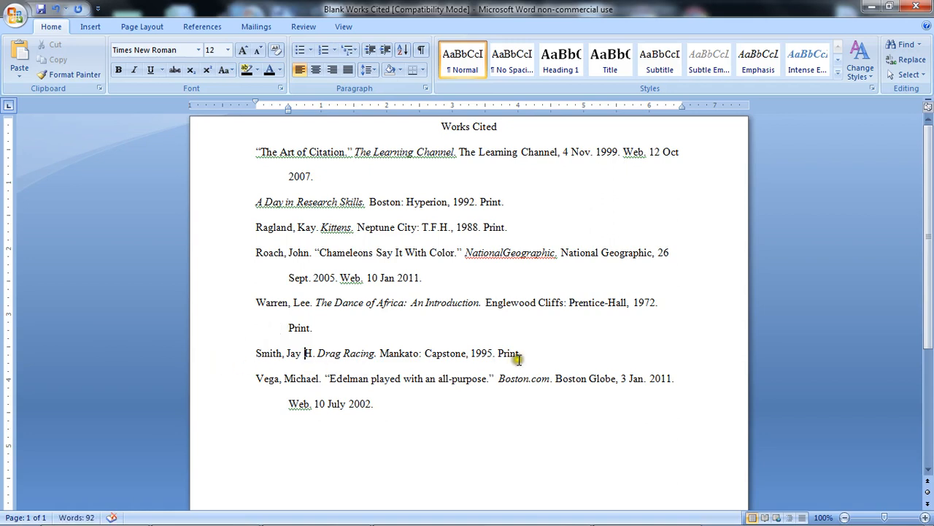
Move the "Drag Racing" entry and the Boston.com entry, in that order, above the "The Dance of Africa: An Introduction" entry.
{"action": "left_click_drag", "start_coordinate": [523, 354], "coordinate": [257, 304]}
{"action": "left_click", "coordinate": [331, 337]}
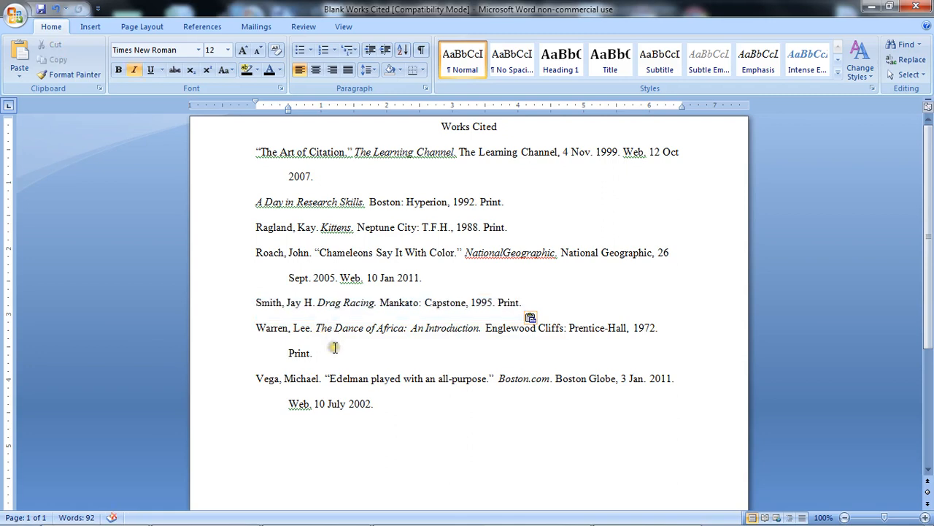
{"action": "left_click_drag", "start_coordinate": [373, 405], "coordinate": [257, 326]}
{"action": "left_click", "coordinate": [292, 363]}
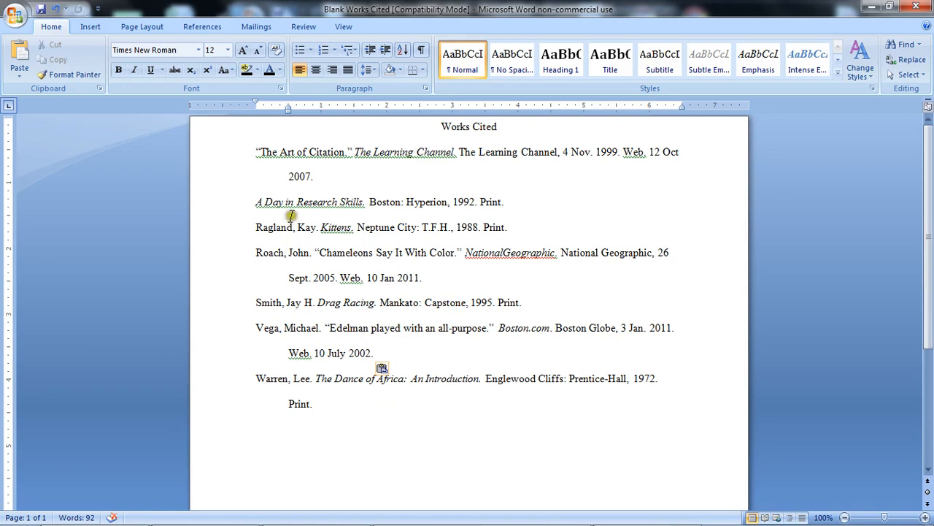
Review the first letters of the citations for alphabetical order and check the hanging indent's position on the ruler.
{"action": "double_click", "coordinate": [287, 151]}
{"action": "left_click", "coordinate": [273, 186]}
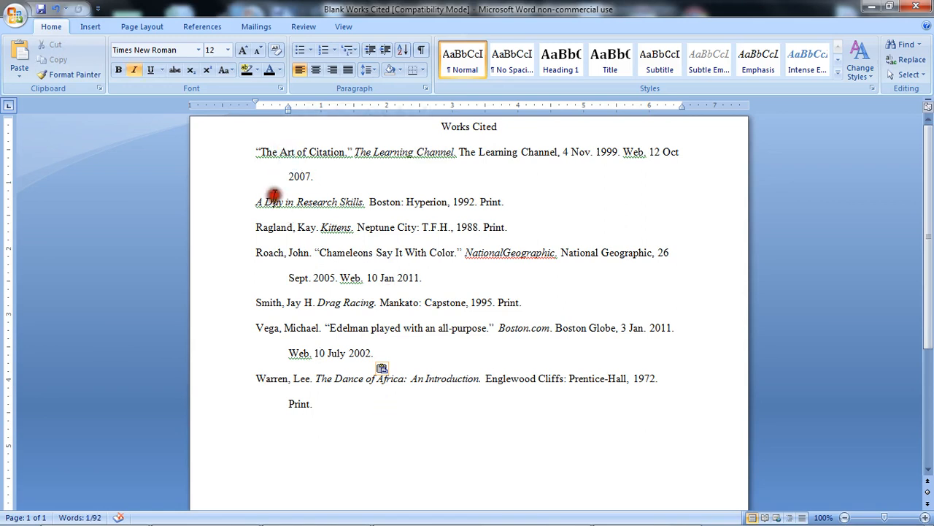
{"action": "left_click", "coordinate": [257, 227]}
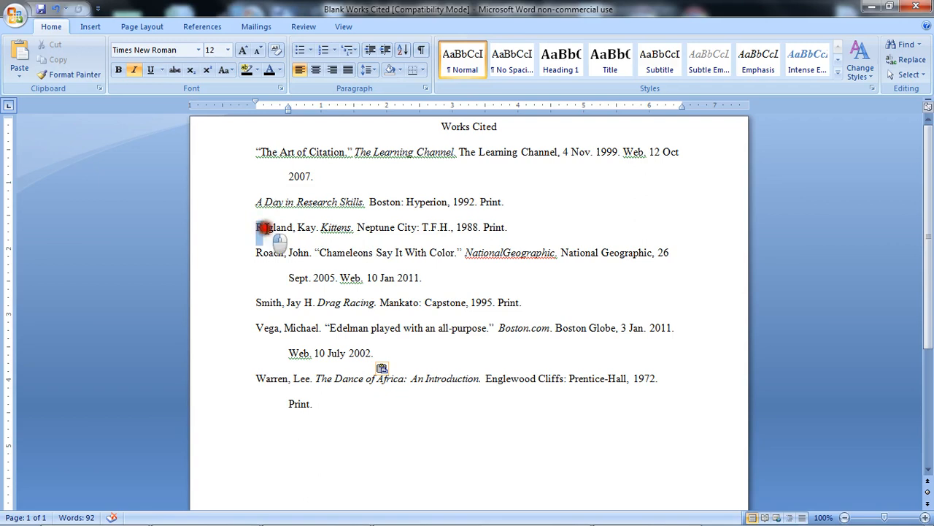
{"action": "left_click_drag", "start_coordinate": [257, 252], "coordinate": [269, 252]}
{"action": "left_click", "coordinate": [274, 301]}
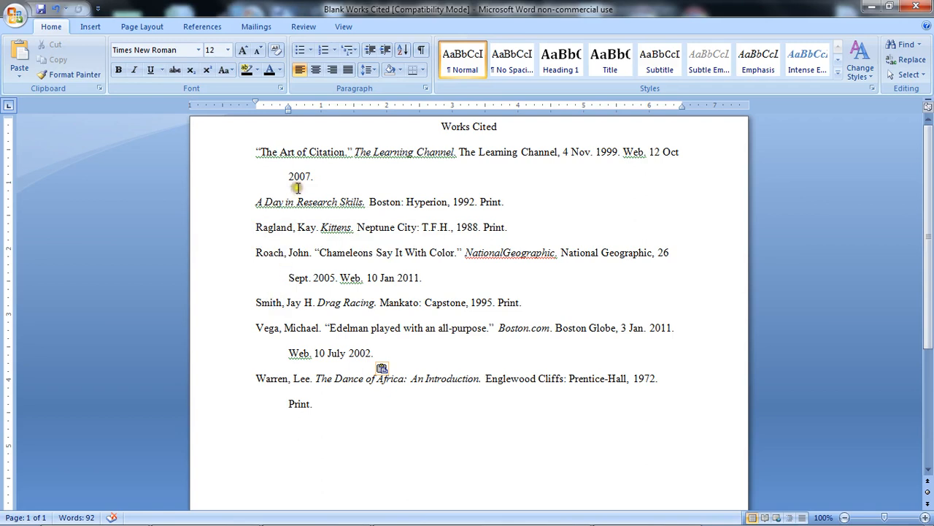
{"action": "left_click_drag", "start_coordinate": [288, 108], "coordinate": [288, 109]}
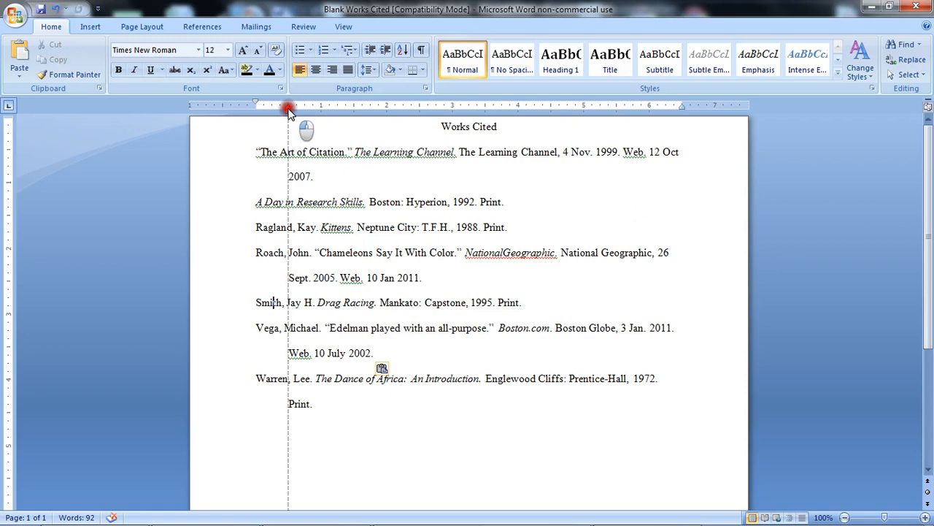